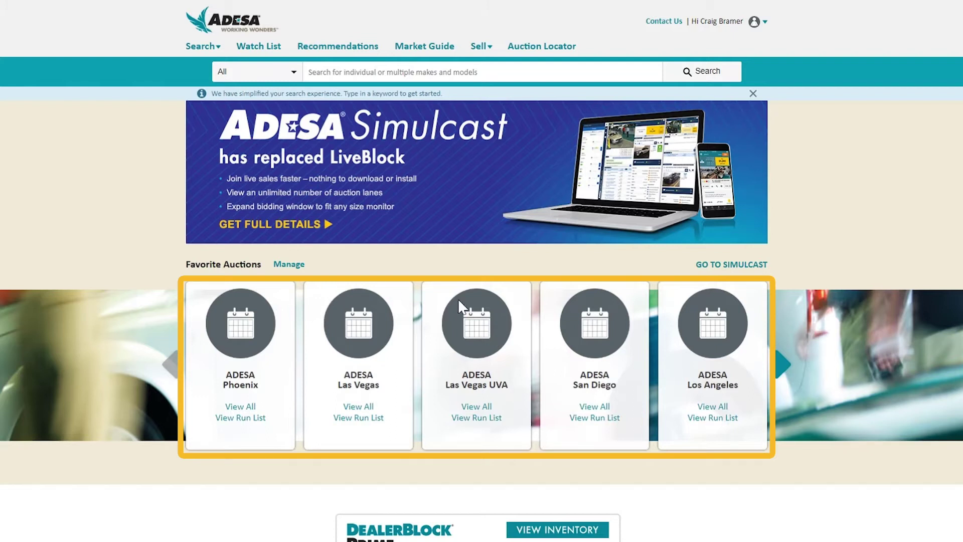
Add ADESA Chicago as the second favorite auction in the site preferences and save the changes.
click(296, 271)
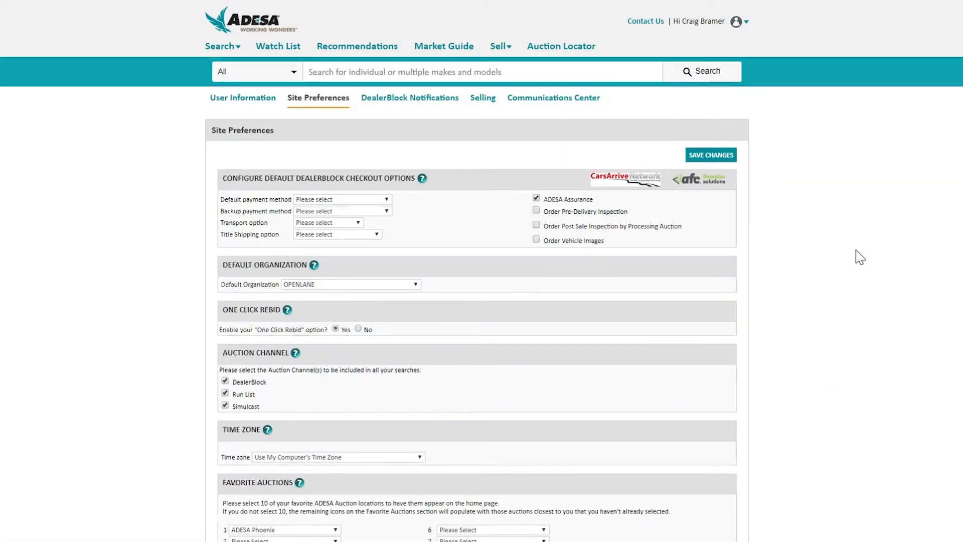
scroll(860, 257, down, 3)
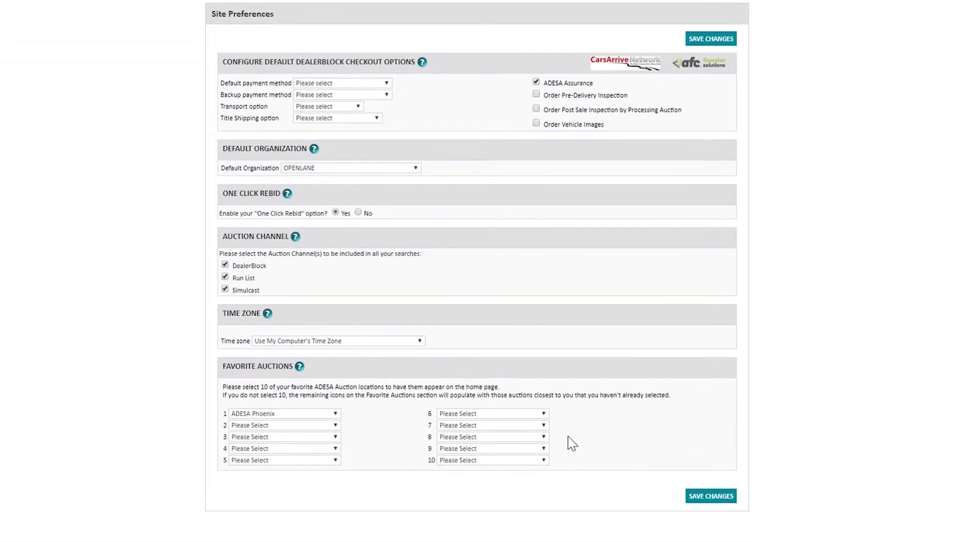
click(336, 424)
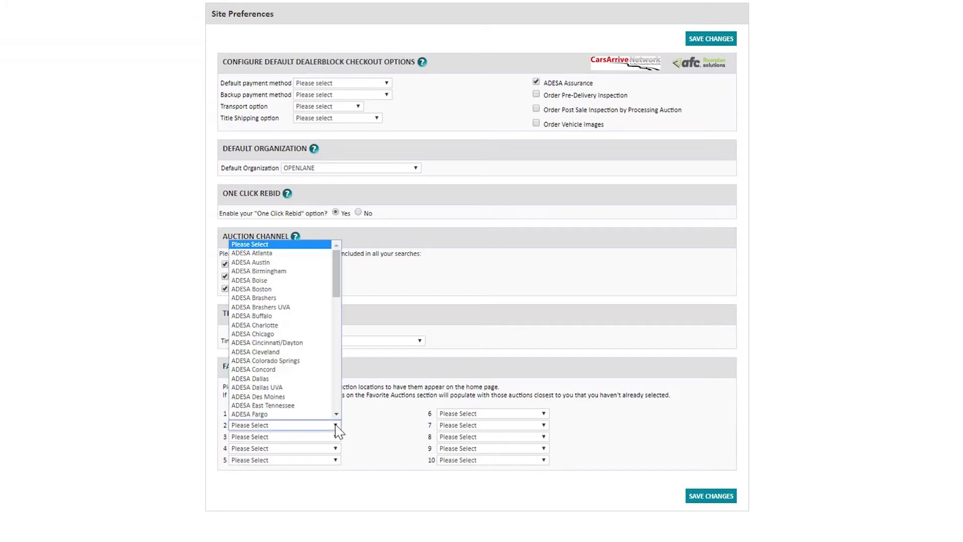
click(301, 333)
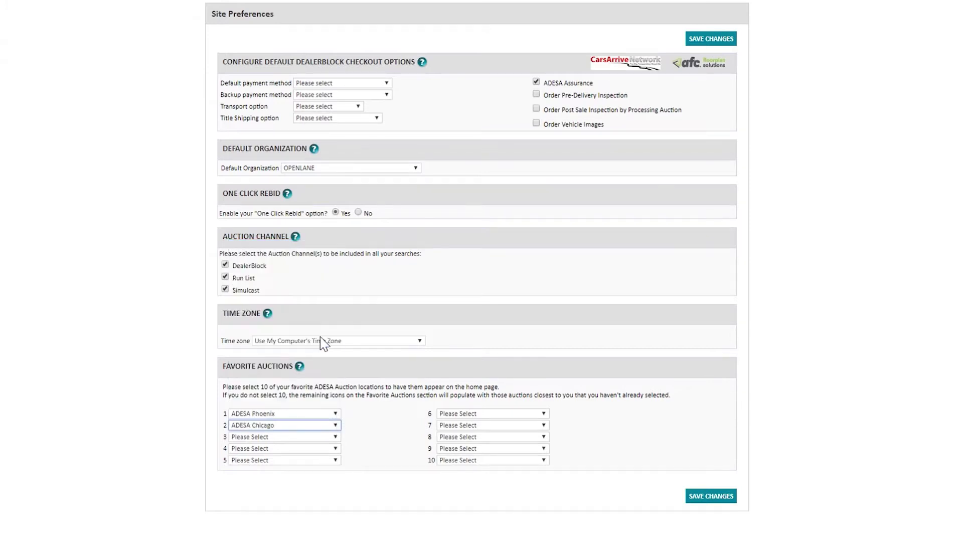
click(704, 499)
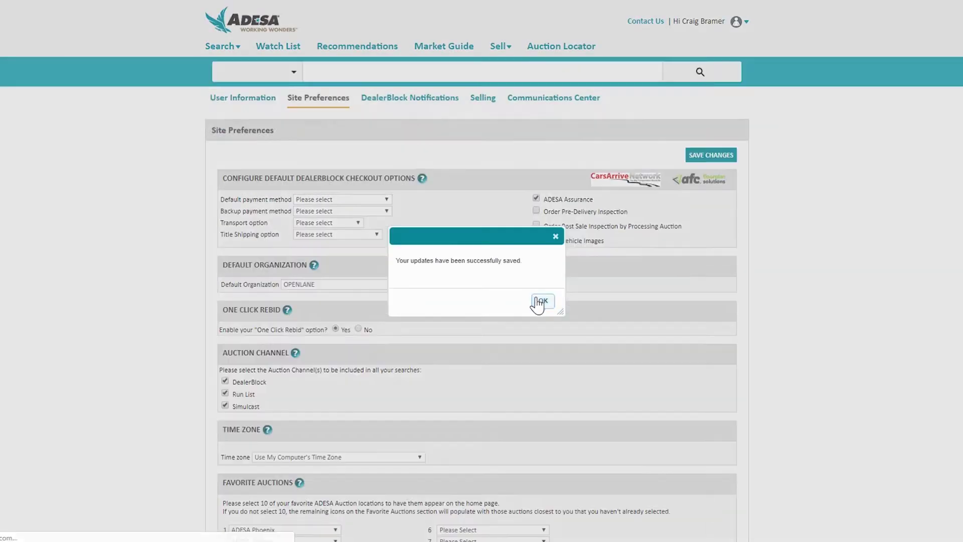
click(538, 301)
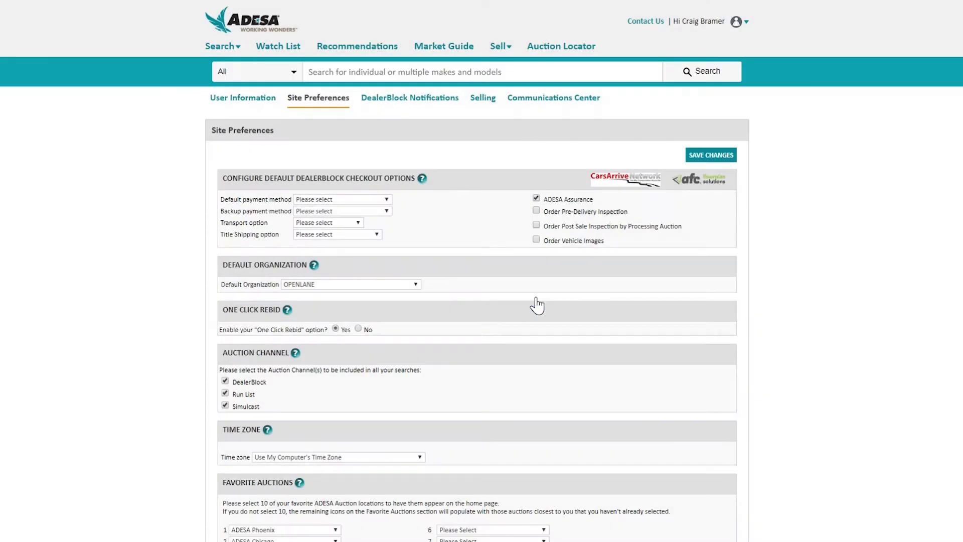
From the home page, open the ADESA Phoenix run list and filter it to auction date 03/18/20 and lane B.
click(247, 25)
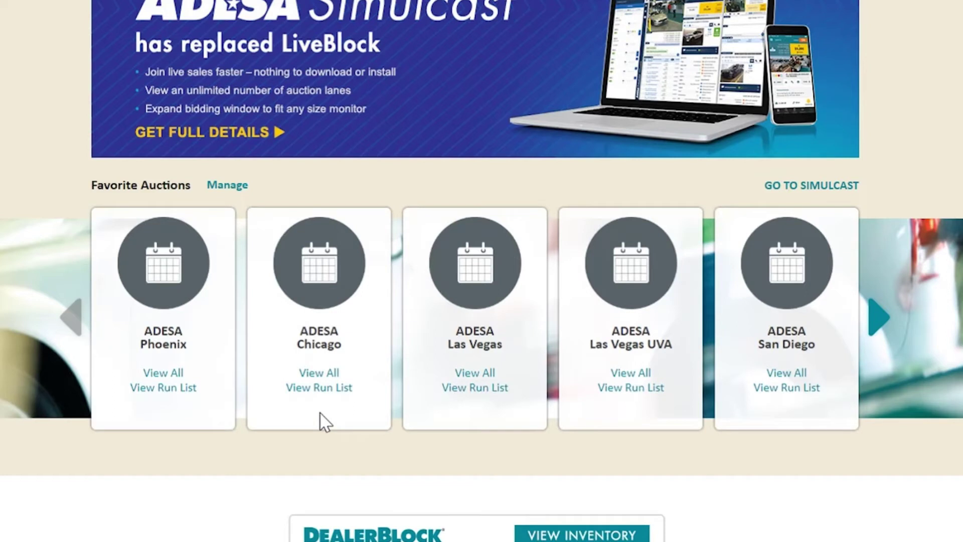
click(159, 396)
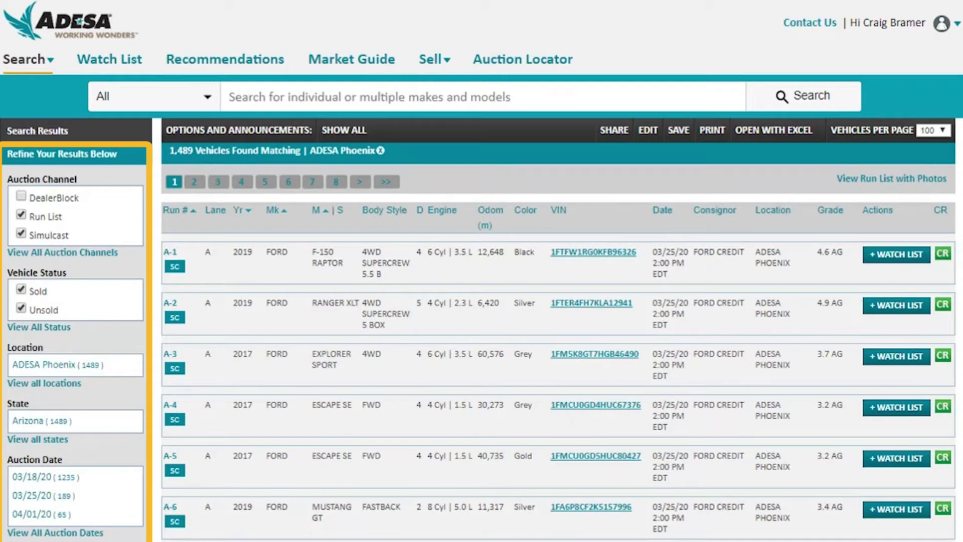
click(45, 478)
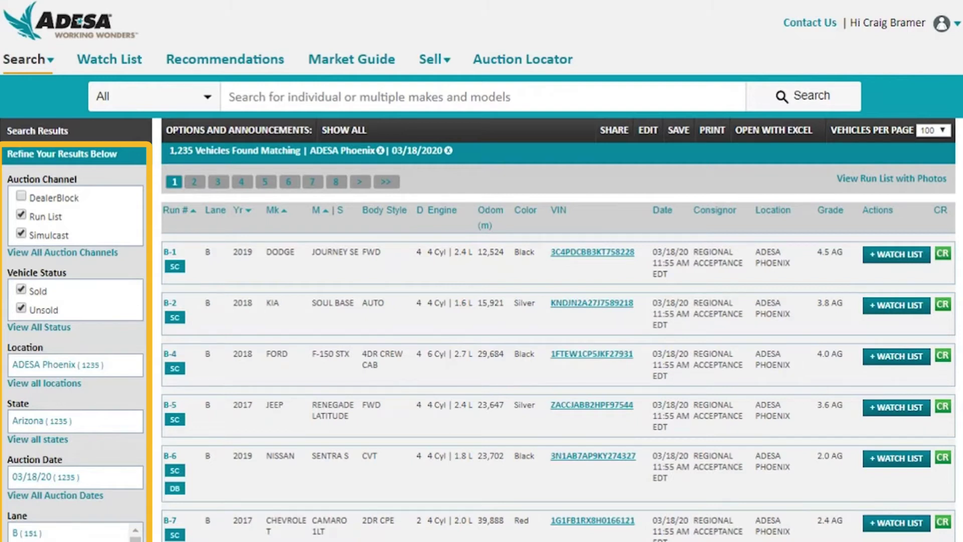
click(20, 535)
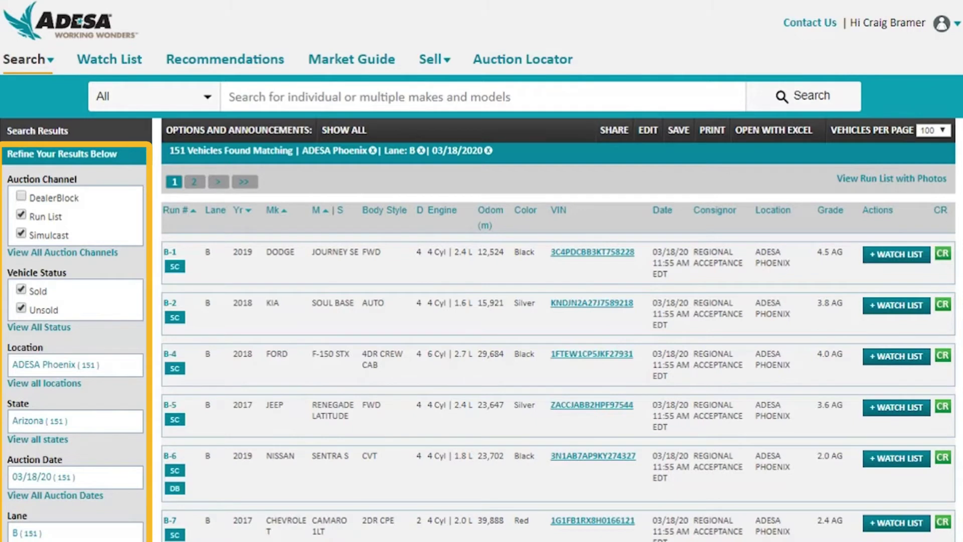
Set the minimum vehicle grade filter to 3.0 - Average.
scroll(482, 271, down, 10)
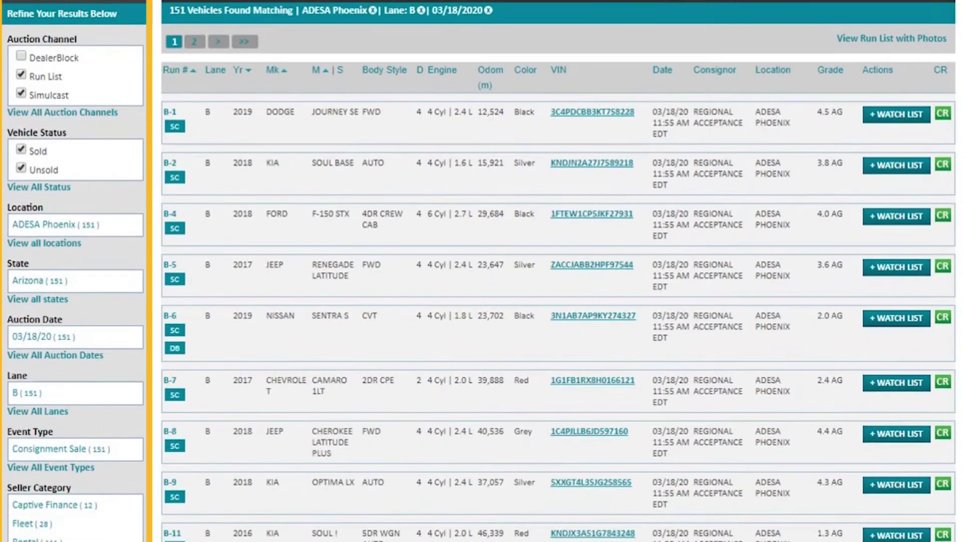
scroll(482, 271, down, 3)
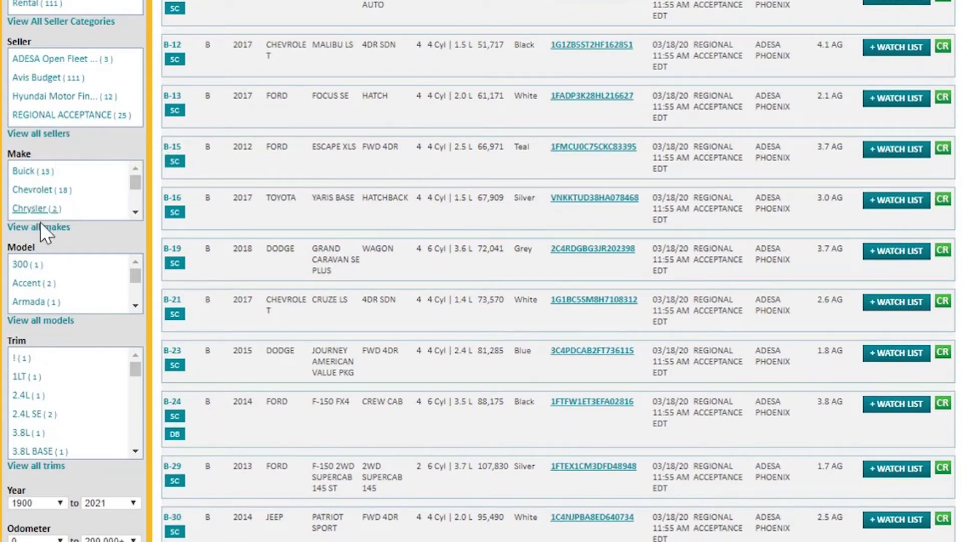
scroll(45, 391, down, 4)
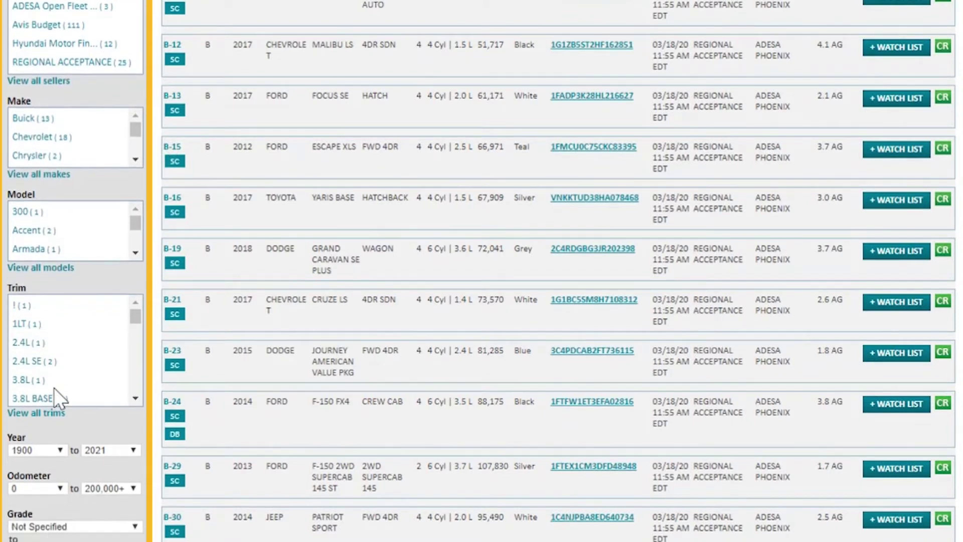
scroll(41, 403, down, 1)
click(80, 347)
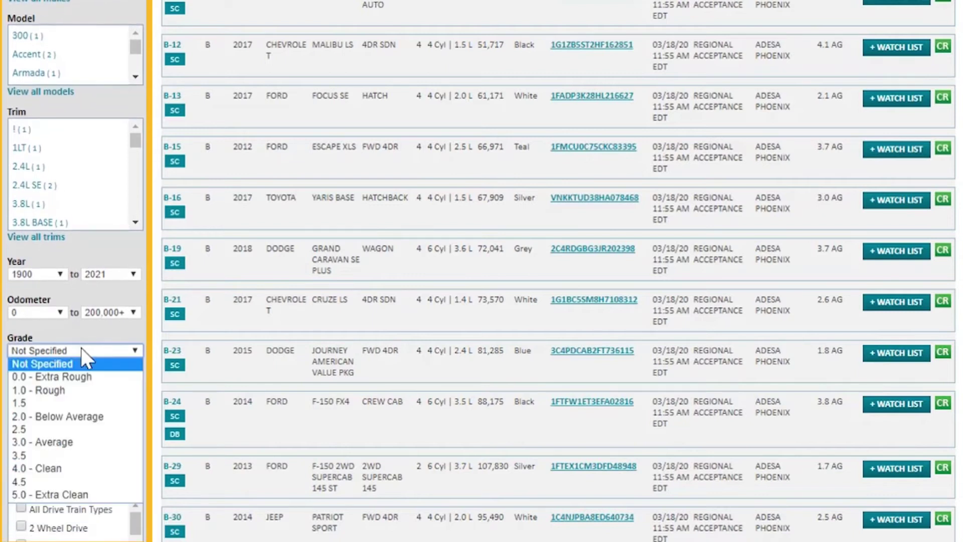
click(62, 440)
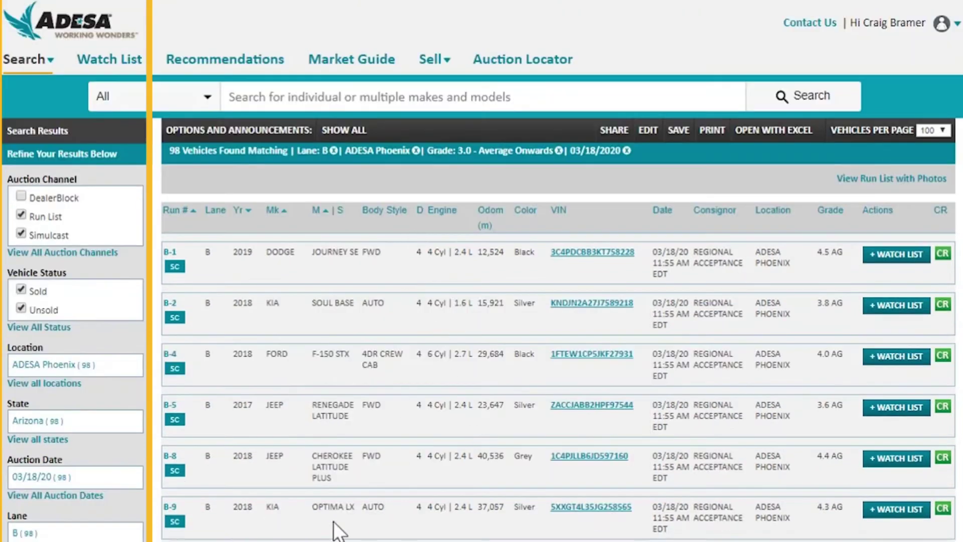
Set the upper odometer limit of the run list filter to 80,000.
scroll(113, 505, down, 15)
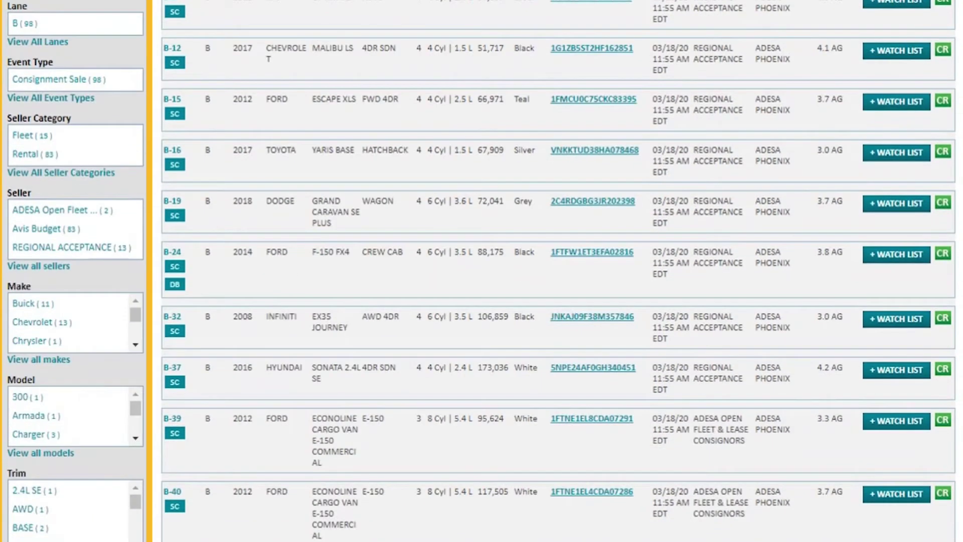
click(118, 503)
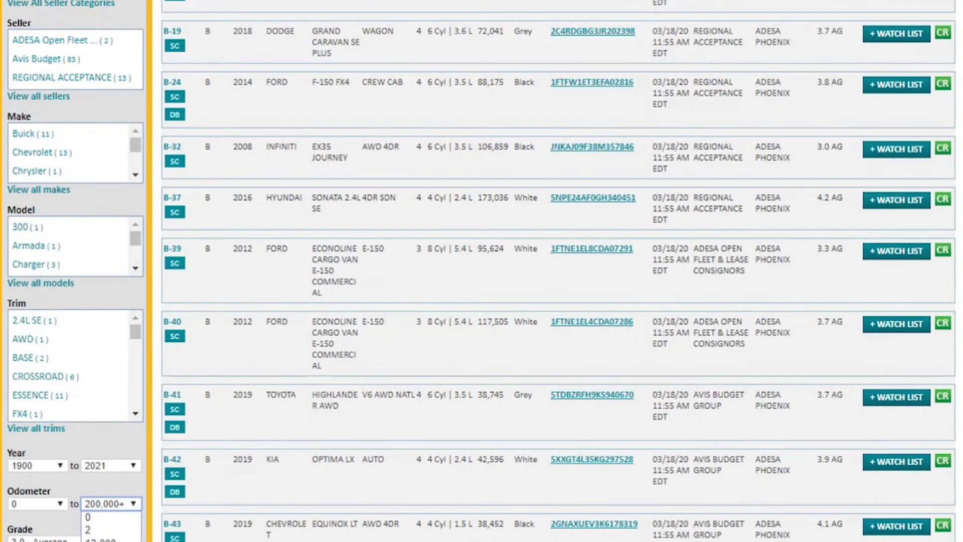
key(Return)
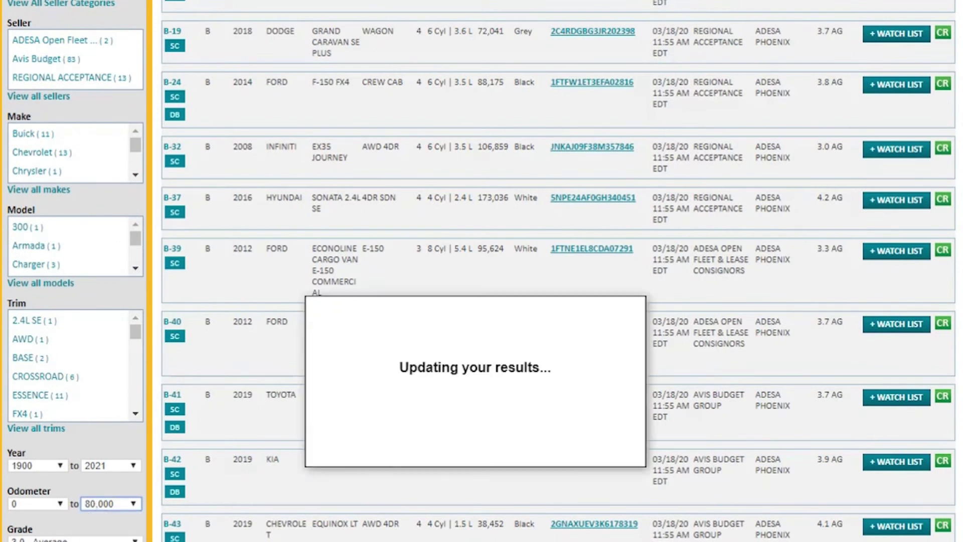
Look over the remaining filter categories and remove the odometer filter from the applied search criteria.
scroll(556, 326, down, 12)
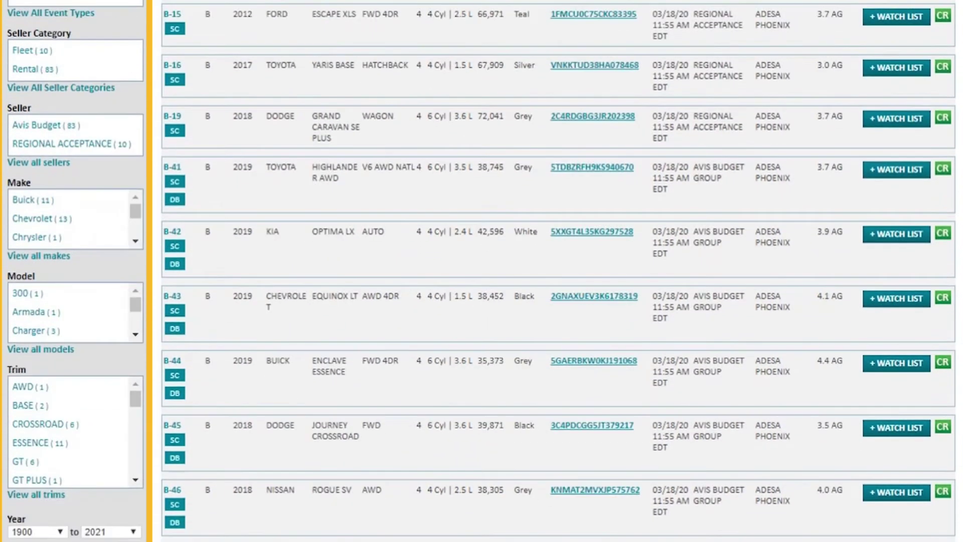
scroll(556, 326, down, 6)
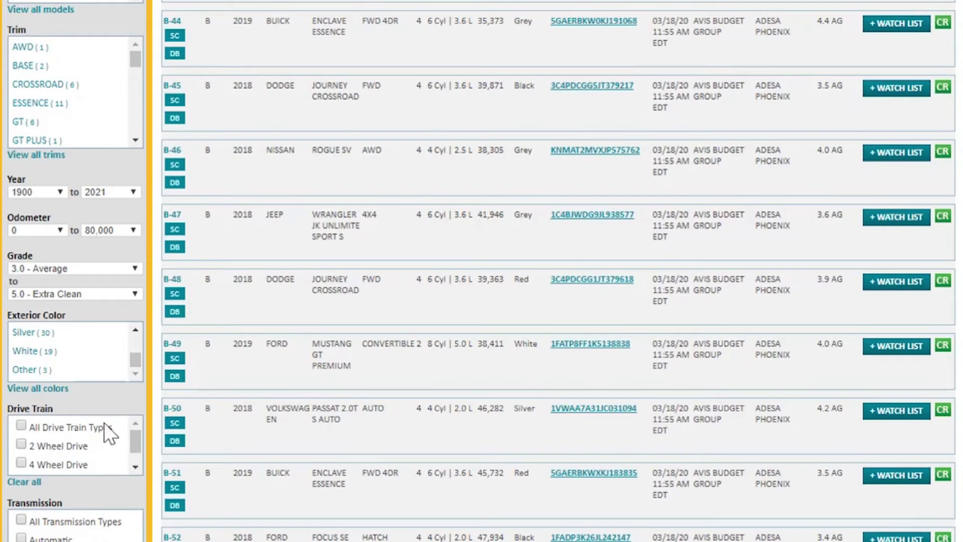
scroll(109, 366, up, 15)
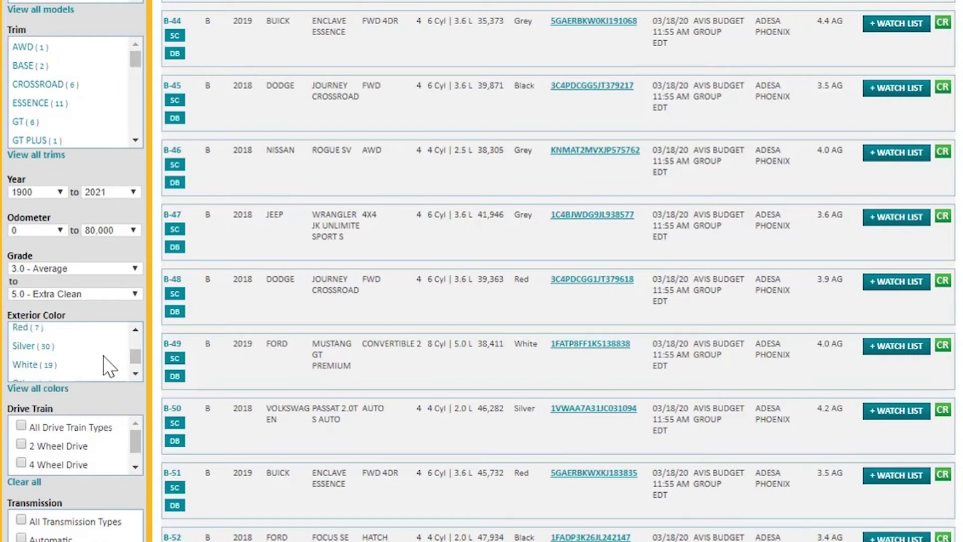
scroll(482, 271, up, 7)
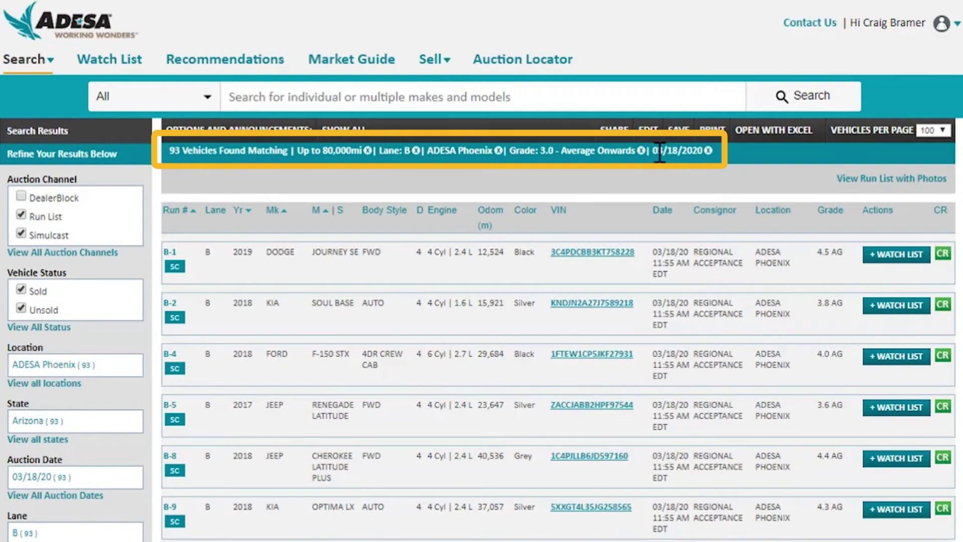
click(369, 150)
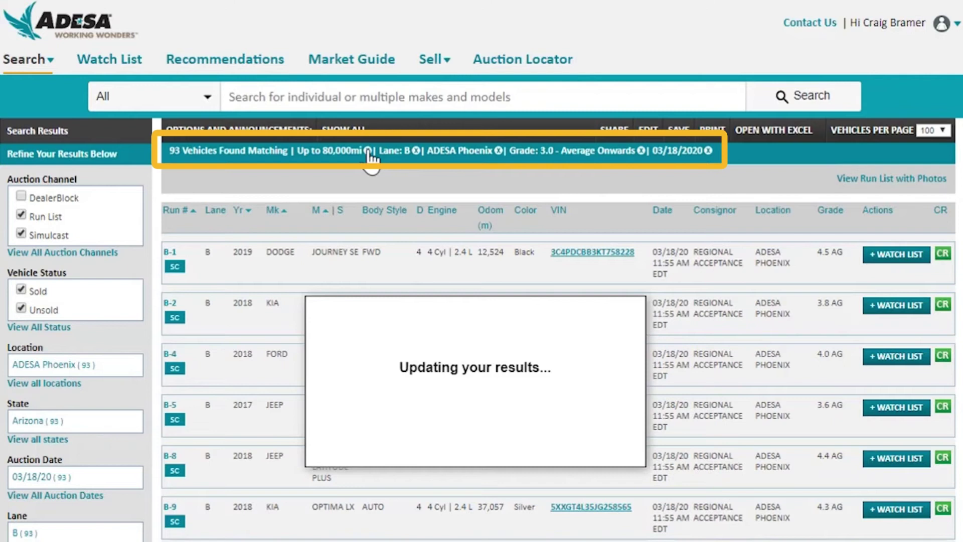
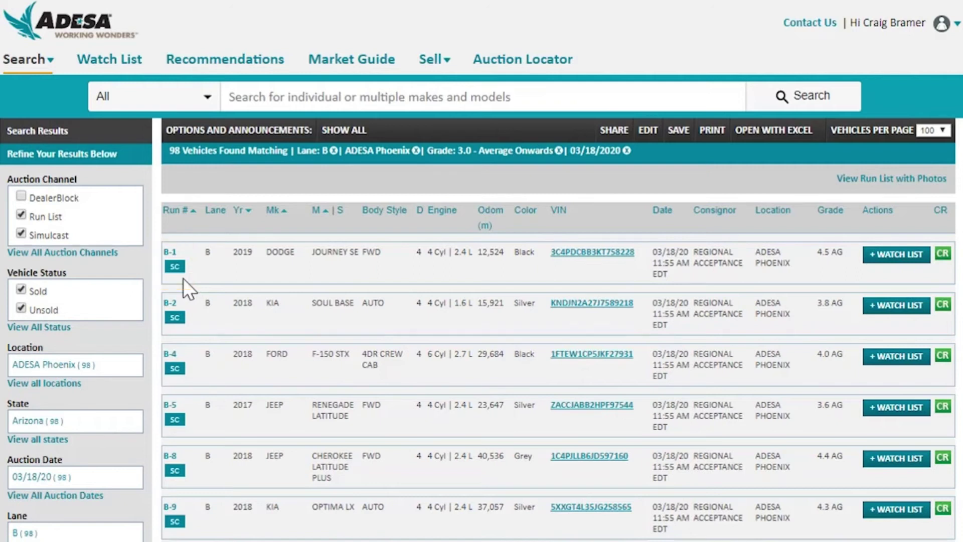
Open the printable version of the filtered run list and examine the first vehicle's options and announcement lines.
scroll(243, 482, down, 5)
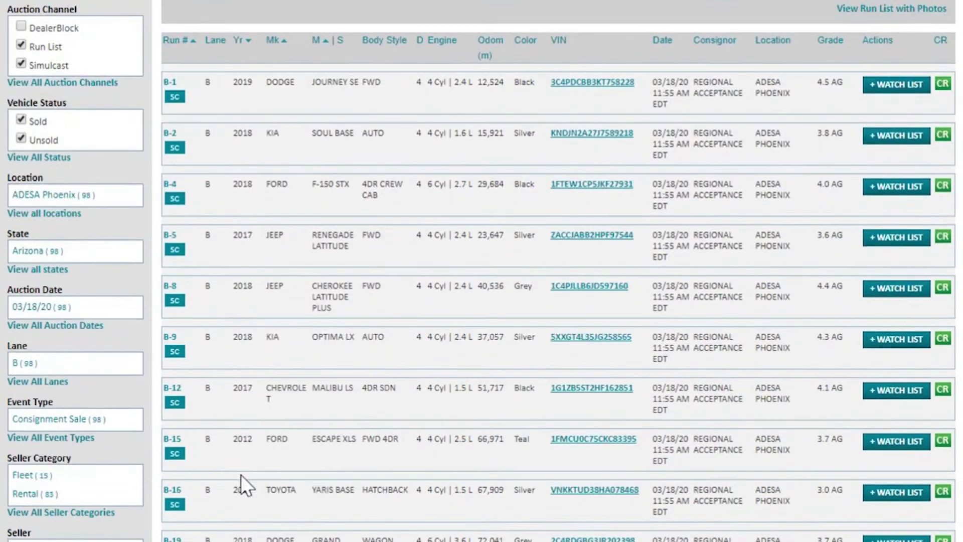
scroll(178, 524, down, 2)
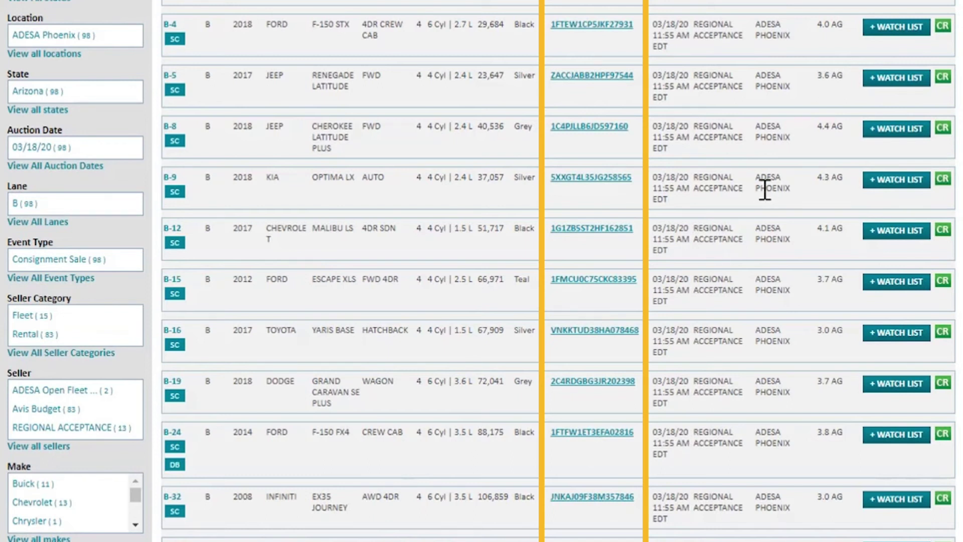
scroll(762, 189, up, 5)
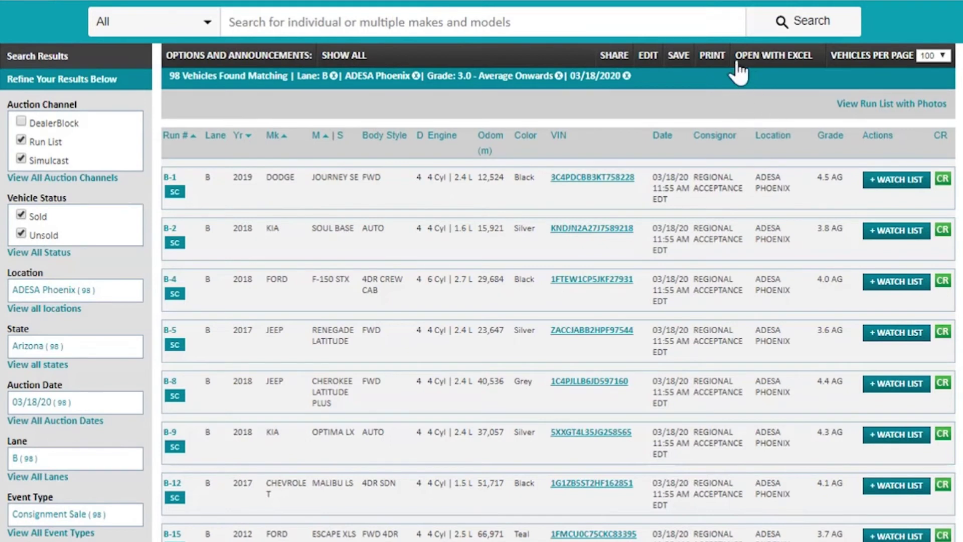
click(708, 55)
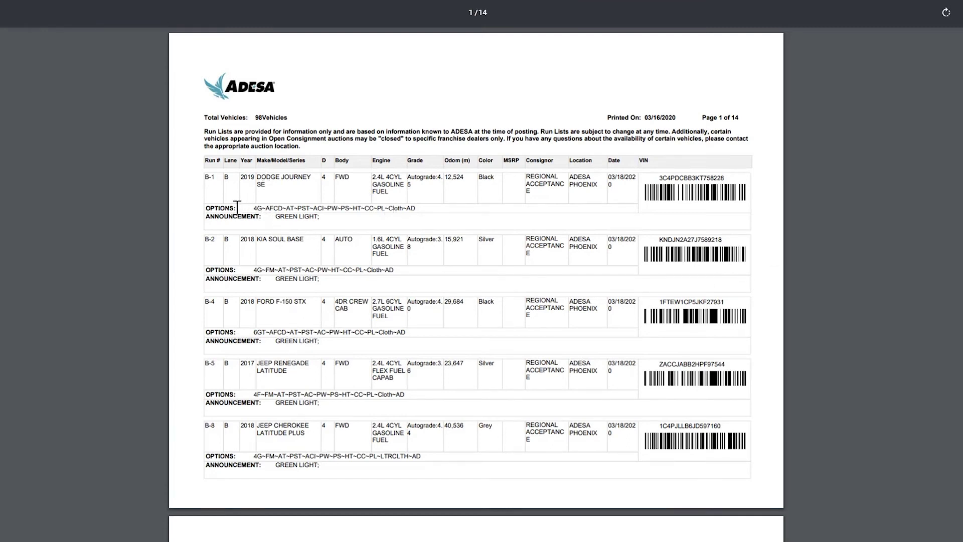
mouse_move(245, 208)
mouse_down()
mouse_move(361, 204)
mouse_move(333, 195)
mouse_move(253, 211)
mouse_up()
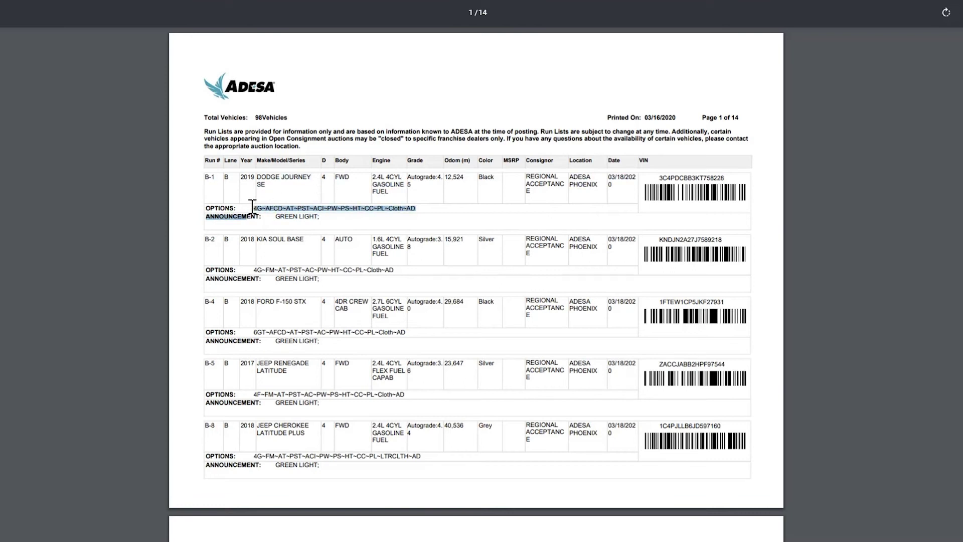
drag(341, 209, 280, 217)
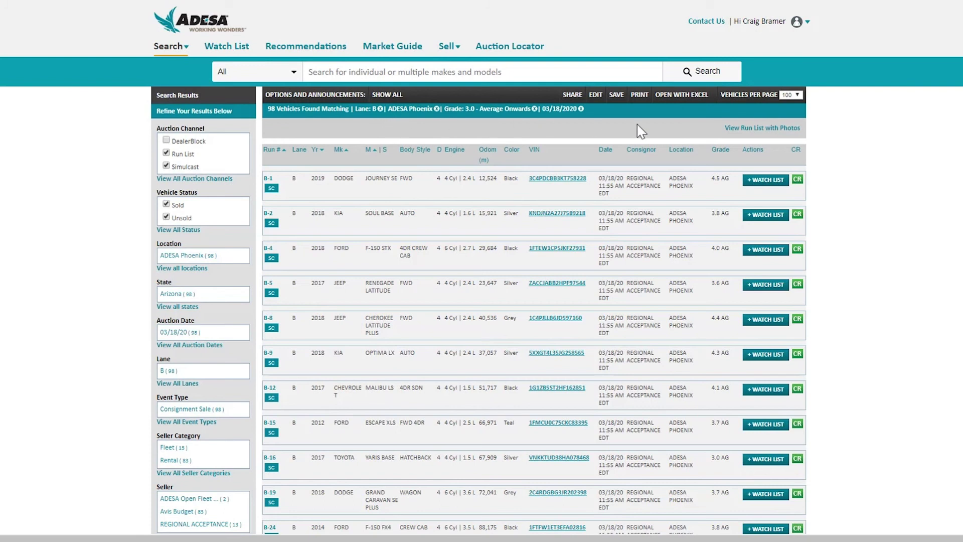
Save the filtered search as "Cars i need to buy" with an e-mail notification once per day.
click(615, 94)
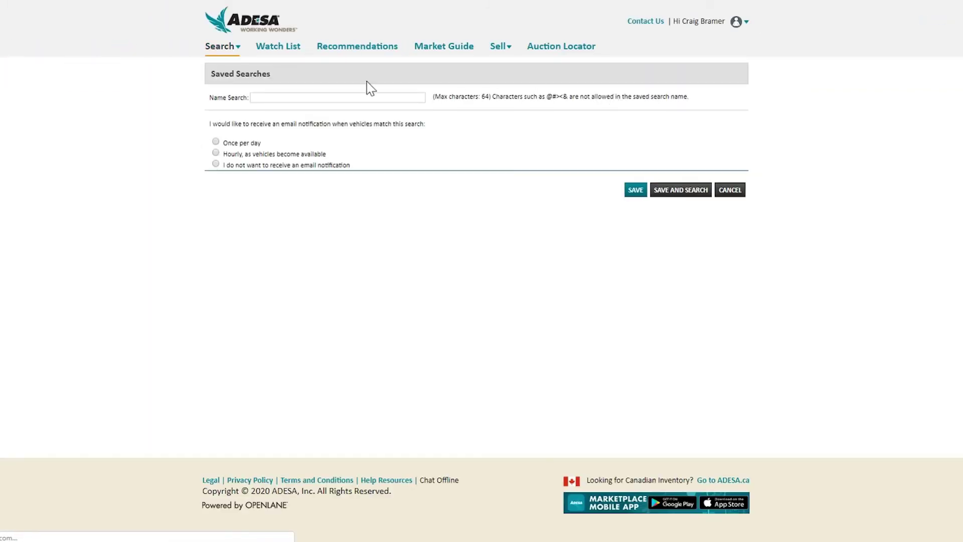
click(335, 127)
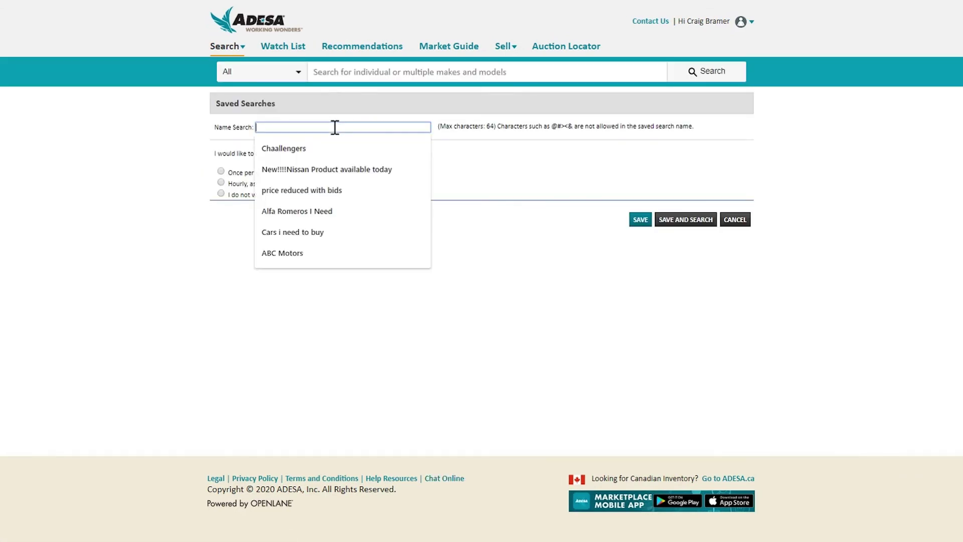
click(311, 234)
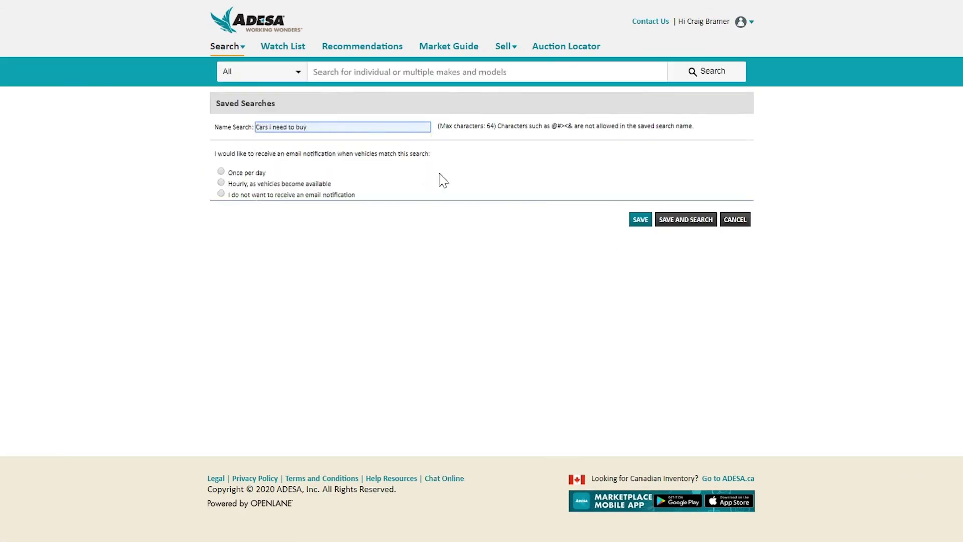
click(221, 183)
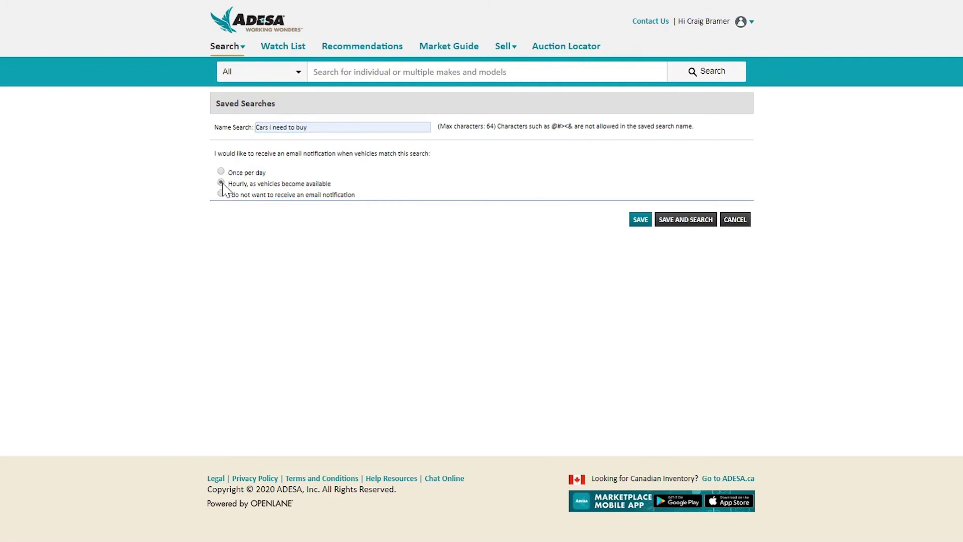
click(221, 172)
click(641, 223)
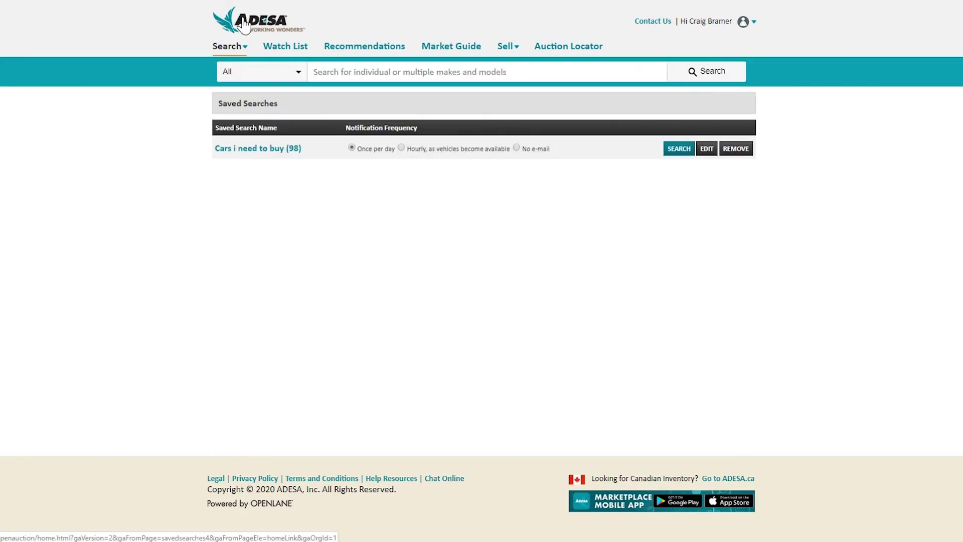
Return to the home page and open the saved search "Cars i need to buy".
click(244, 24)
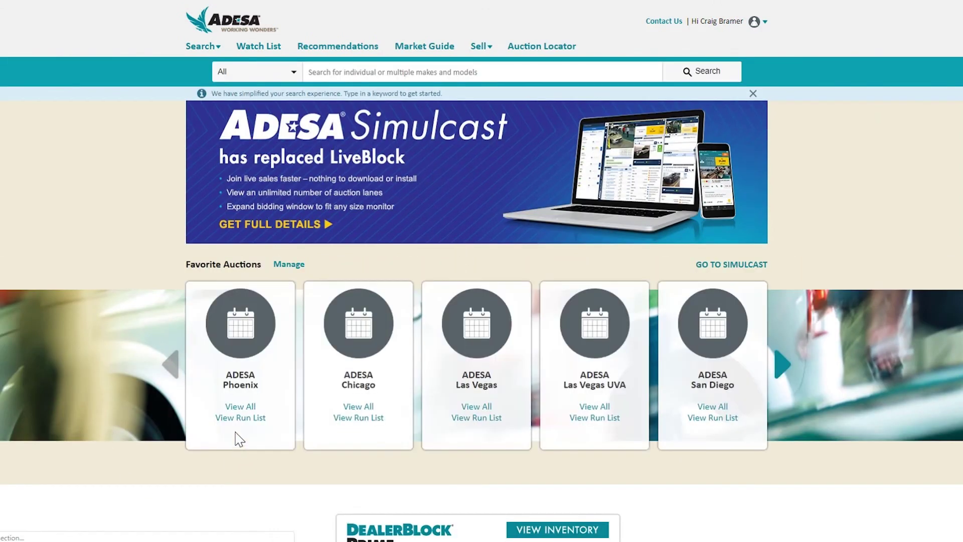
scroll(683, 502, down, 1)
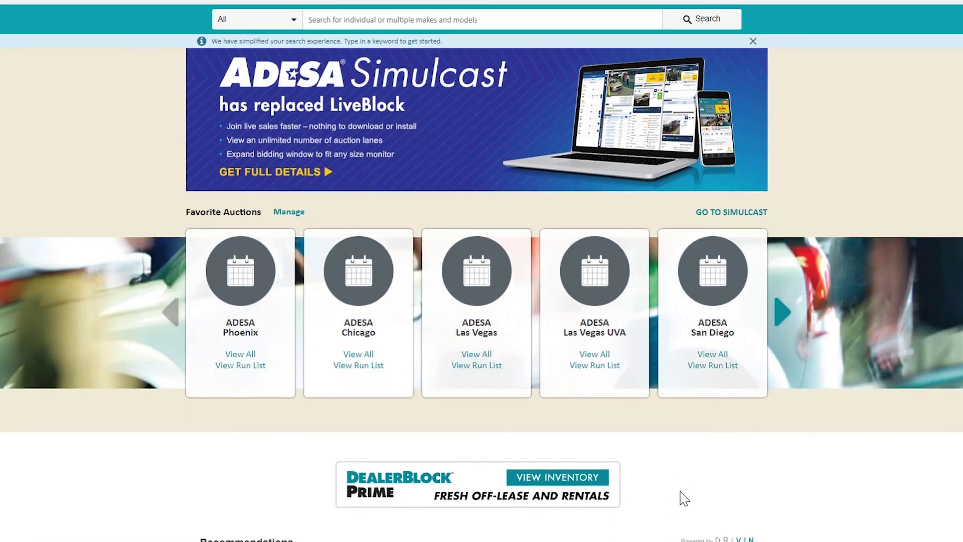
scroll(683, 502, down, 9)
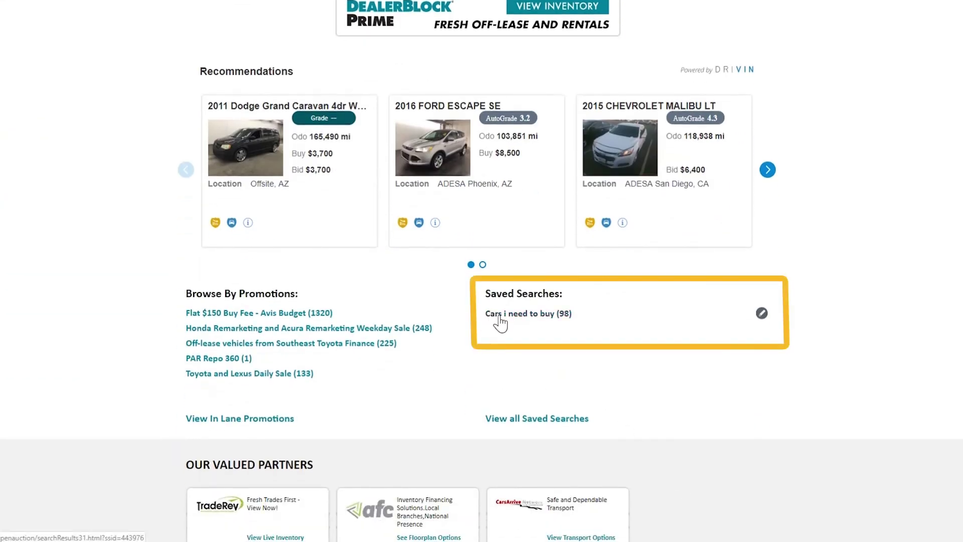
click(499, 317)
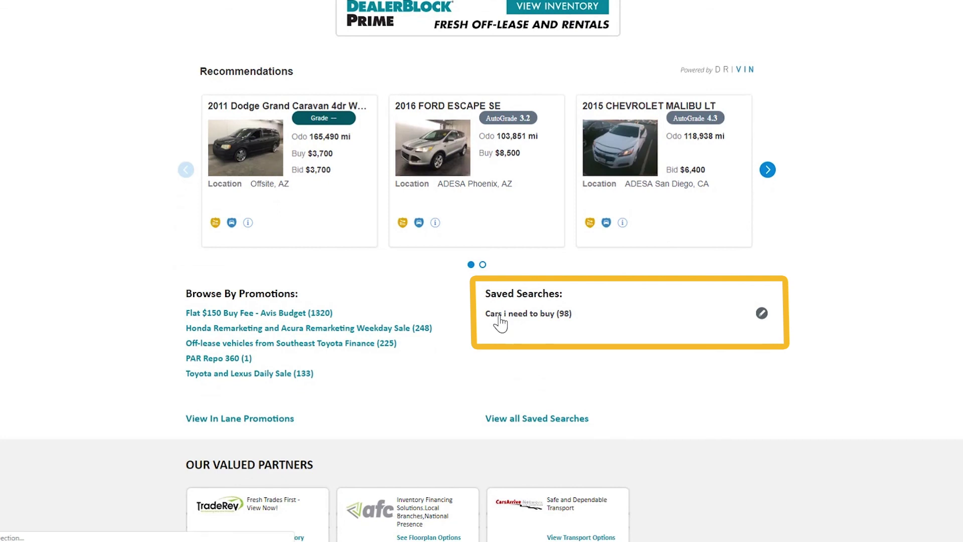